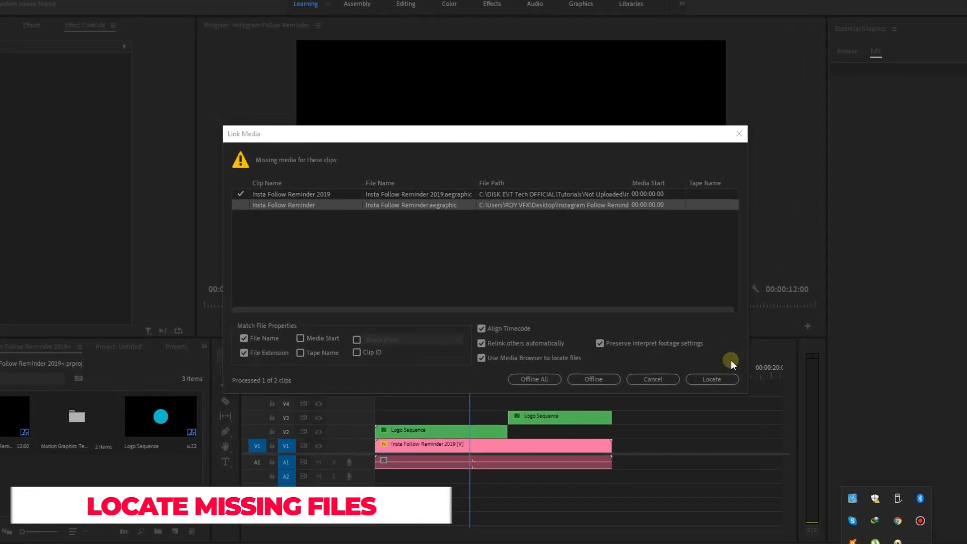
- Relink the missing Insta Follow Reminder clip to the Insta Follow Reminder 2019 .aegraphic file in the 2019 template's Motion Graphics Template Media folder
left_click(716, 379)
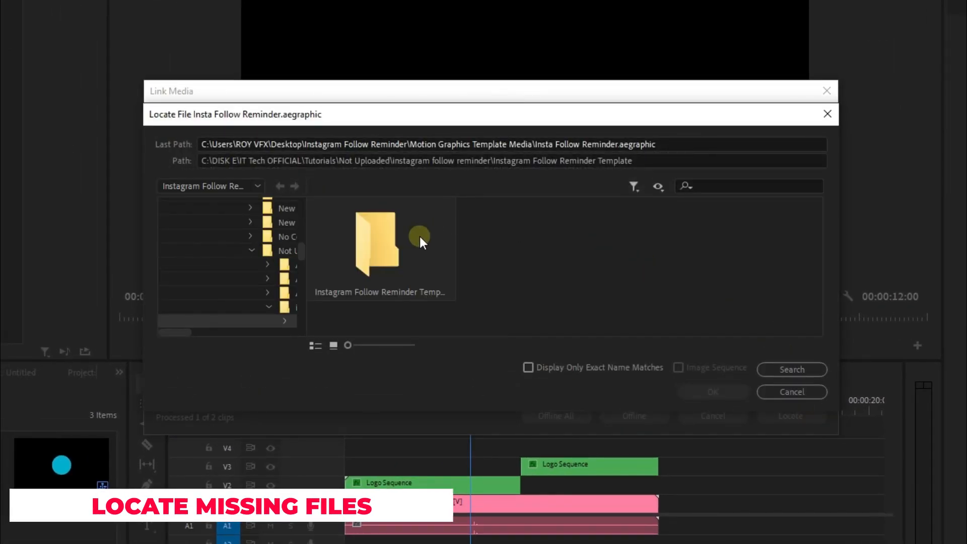
double_click(419, 237)
double_click(510, 262)
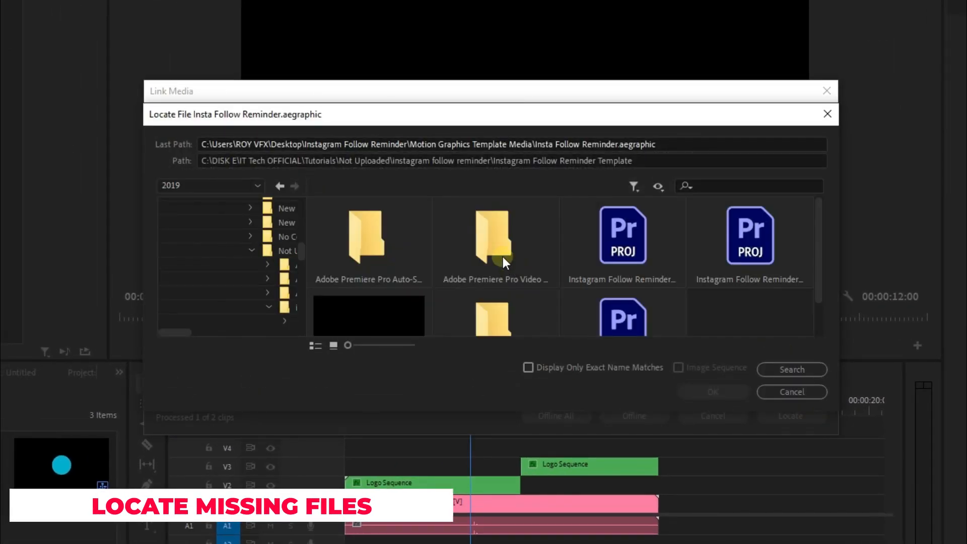
scroll(502, 259, "down", 1)
double_click(510, 299)
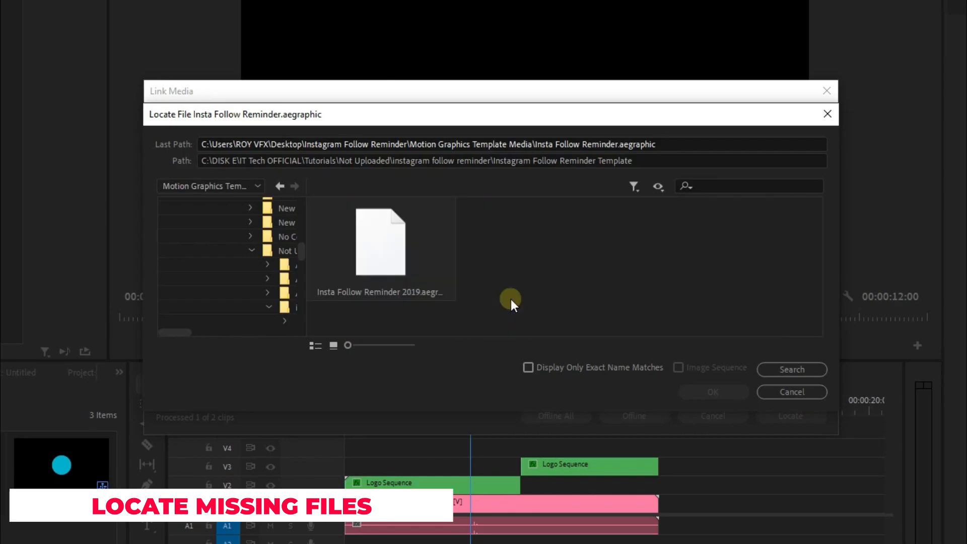
left_click(412, 244)
left_click(713, 391)
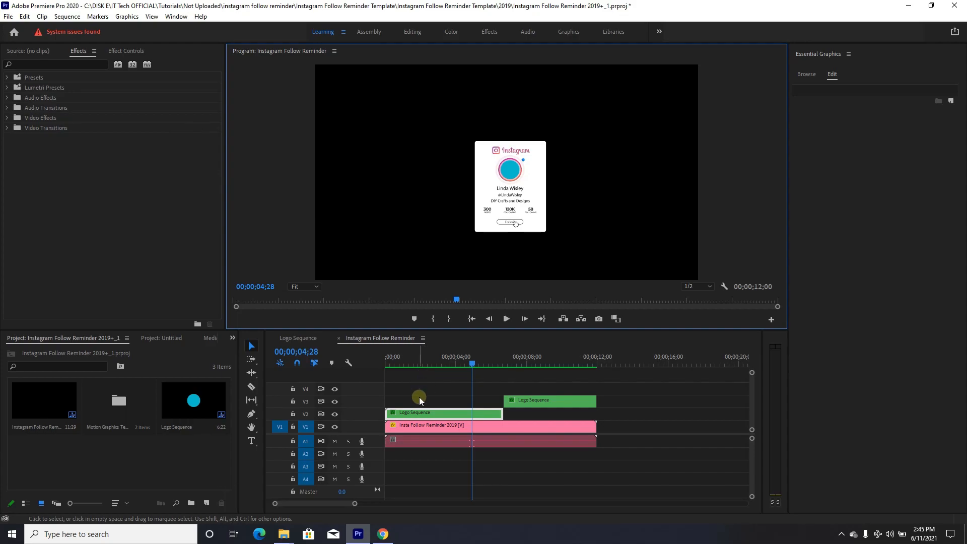
- Import ninja-esport-gaming-logo_96628-68-removebg-preview.png from the Downloads folder into the project
left_click(305, 287)
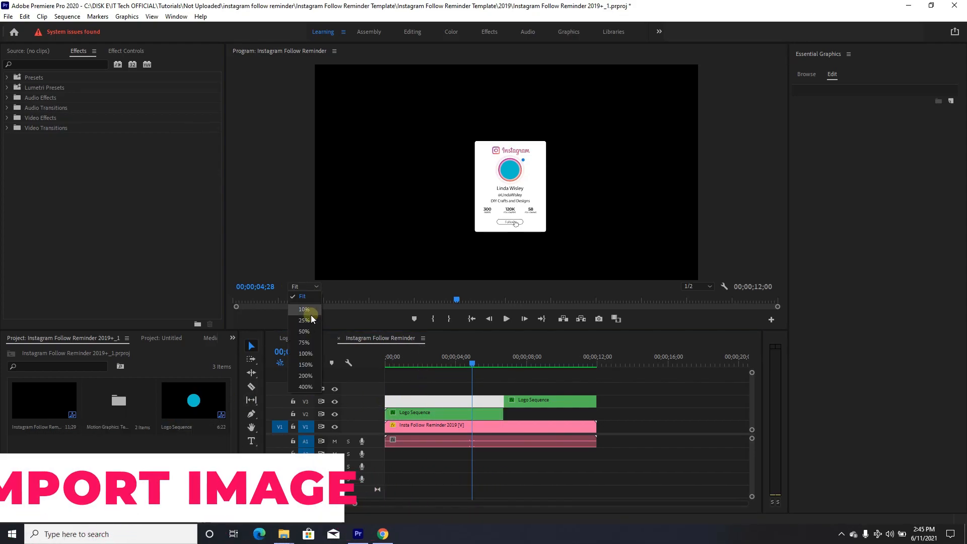
left_click(304, 342)
left_click_drag(776, 188, 708, 207)
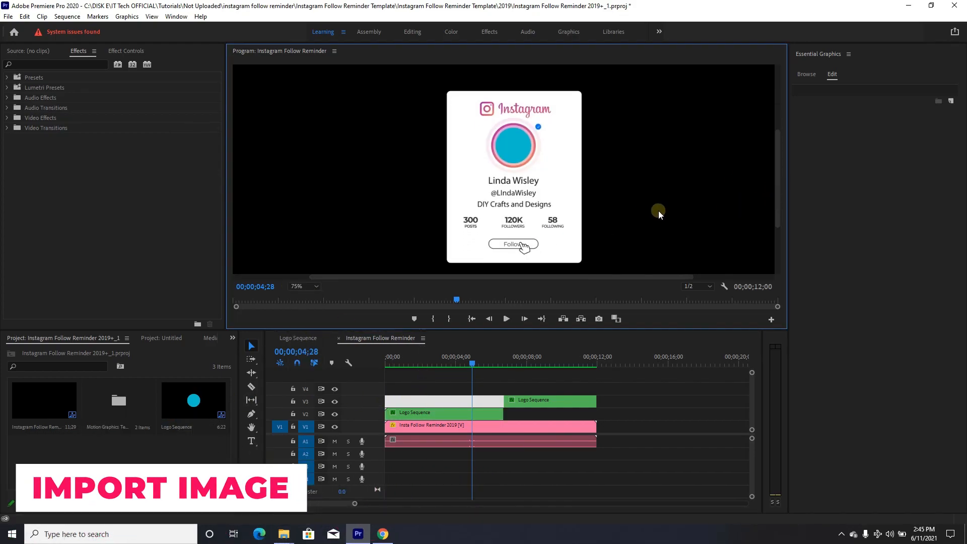
right_click(65, 453)
left_click(129, 364)
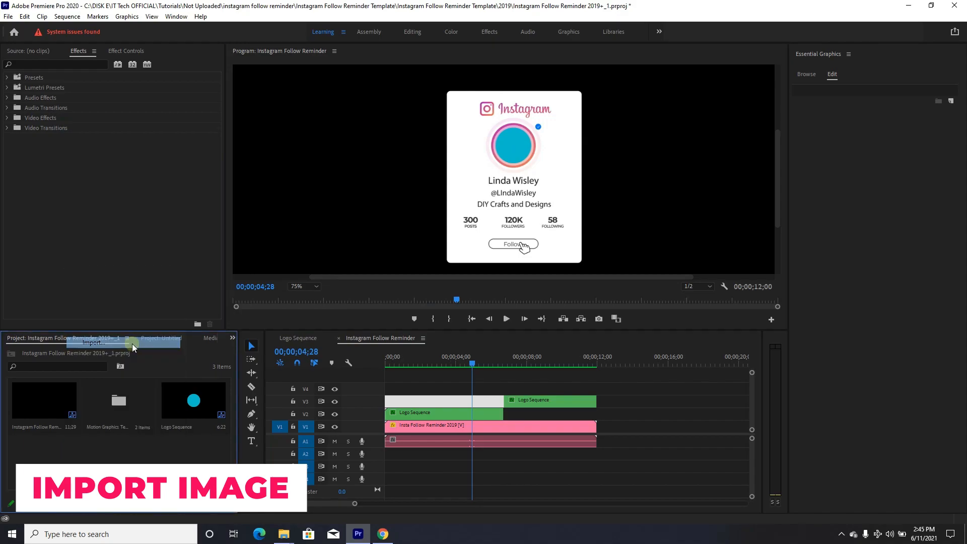
left_click(151, 109)
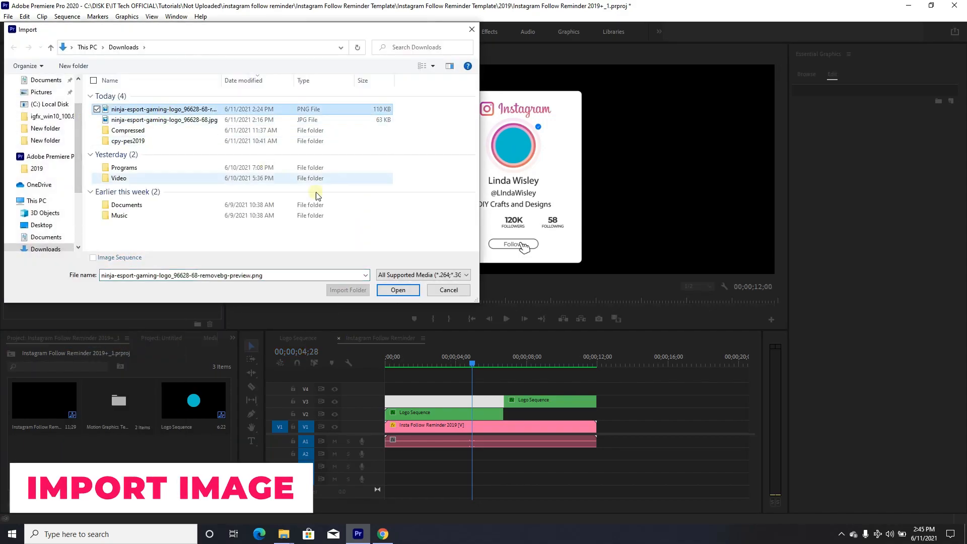
left_click(396, 290)
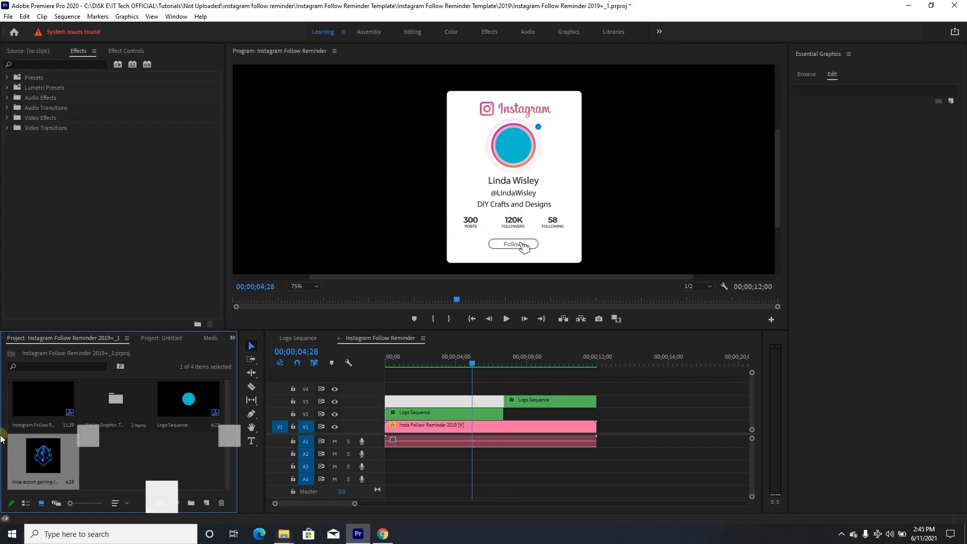
- Place the ninja logo image on V2 at the start of the Logo Sequence and extend it to the end of the Graphic clip
double_click(406, 413)
left_click_drag(45, 450, 393, 414)
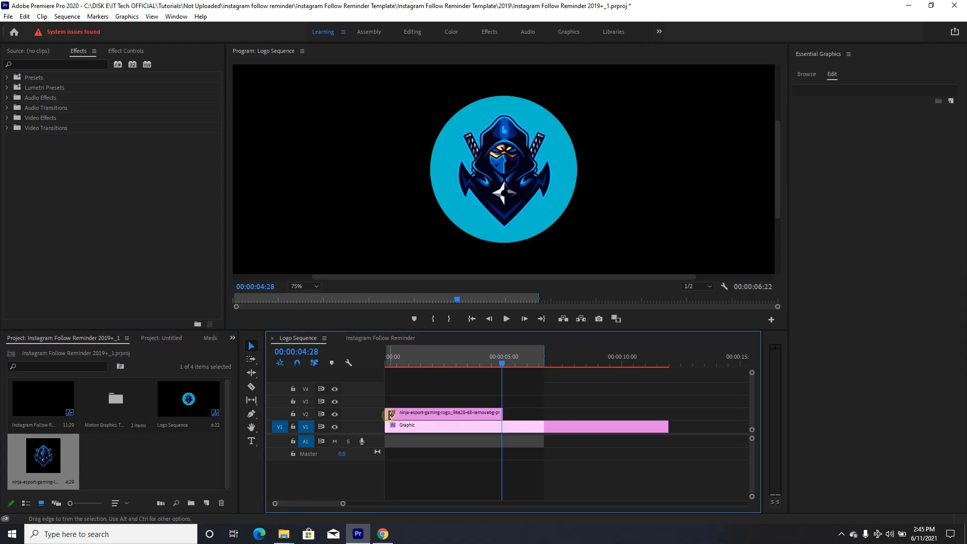
left_click_drag(502, 412, 668, 413)
- Show the effect controls of the ninja logo clip and set its Scale to 100
left_click(563, 413)
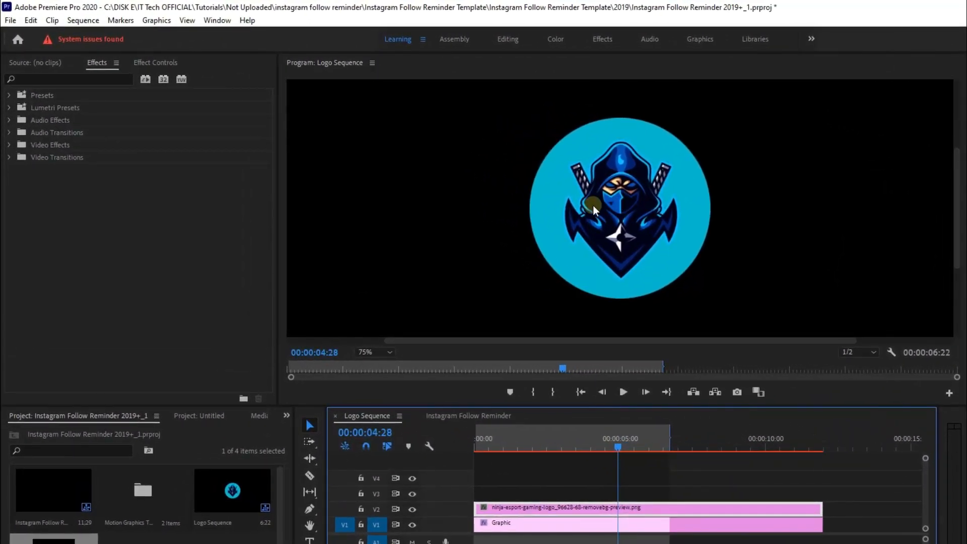
left_click(218, 21)
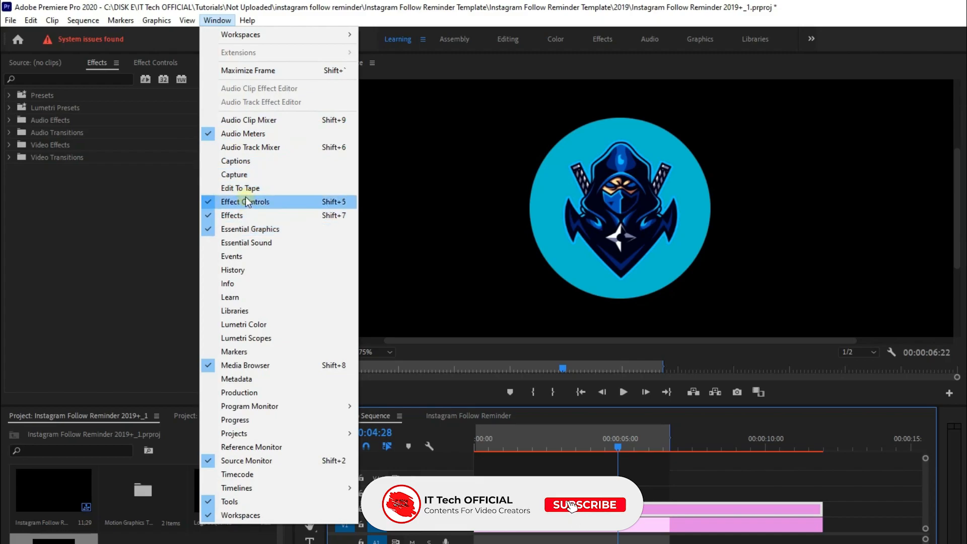
left_click(262, 202)
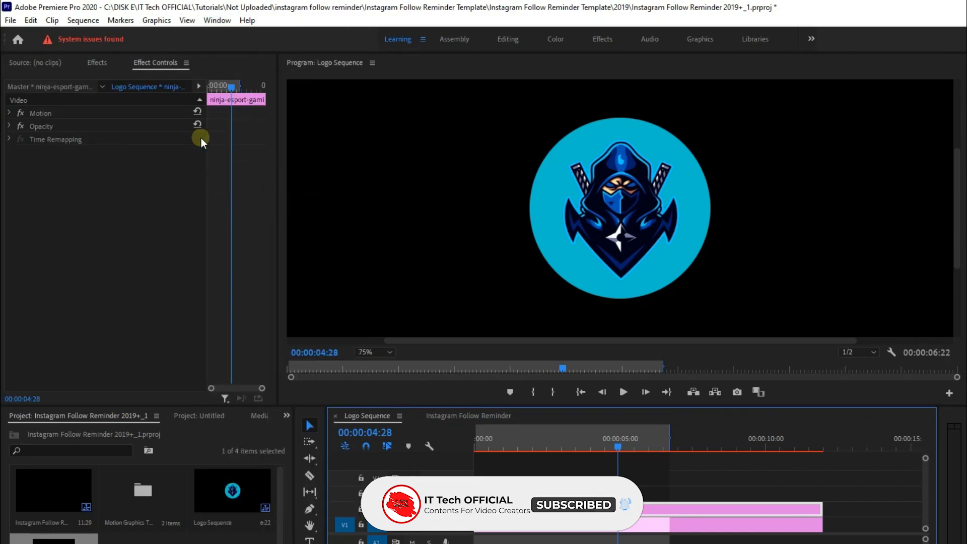
left_click(9, 113)
mouse_move(110, 139)
left_mouse_down()
mouse_move(100, 138)
mouse_move(119, 138)
left_mouse_up()
left_click(119, 138)
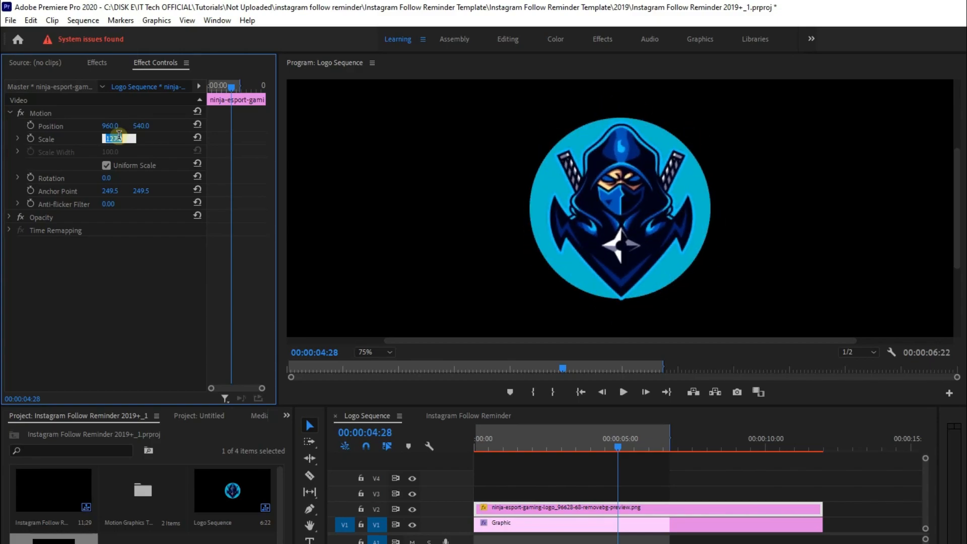
type("100")
key("Return")
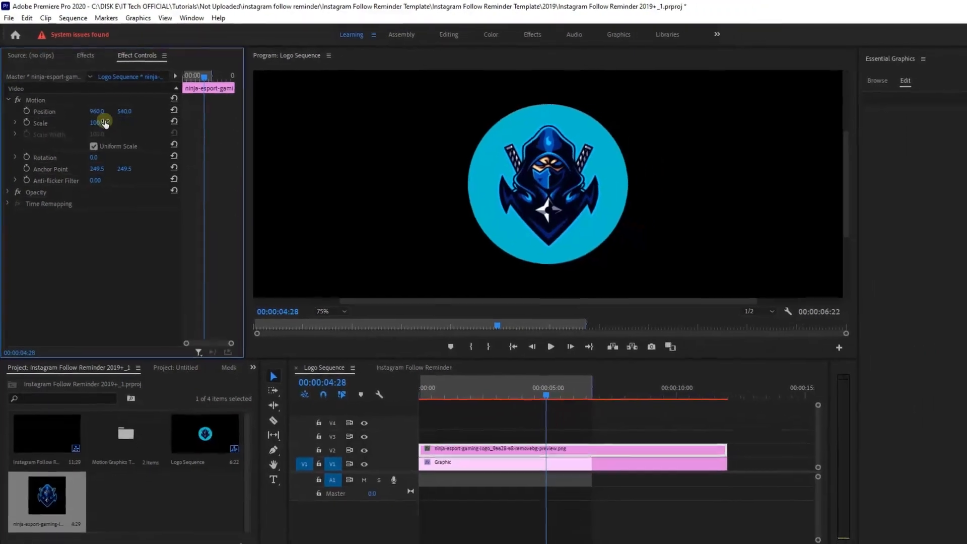
- Change the fill colour of Shape 01, the circle behind the logo in the Graphic clip, to magenta
left_click(441, 426)
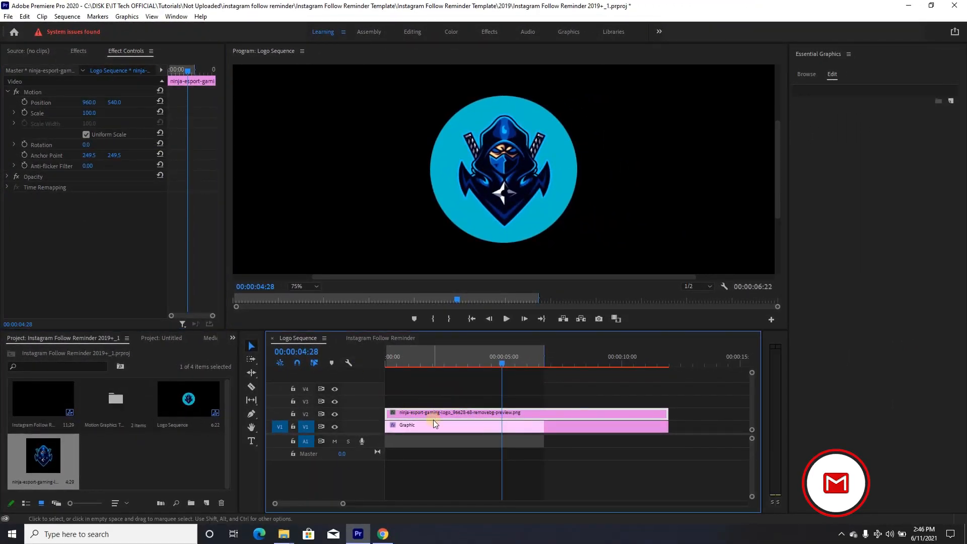
left_click(439, 424)
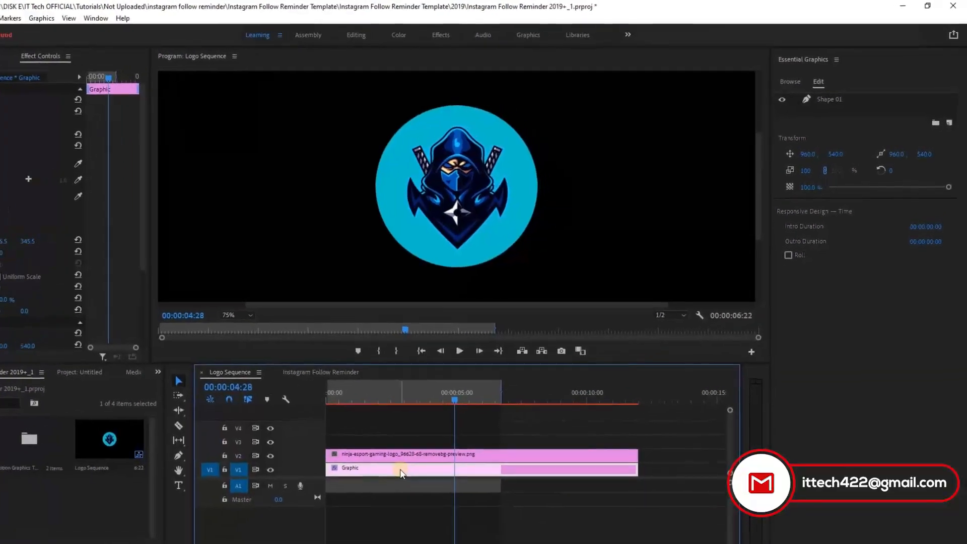
left_click(46, 19)
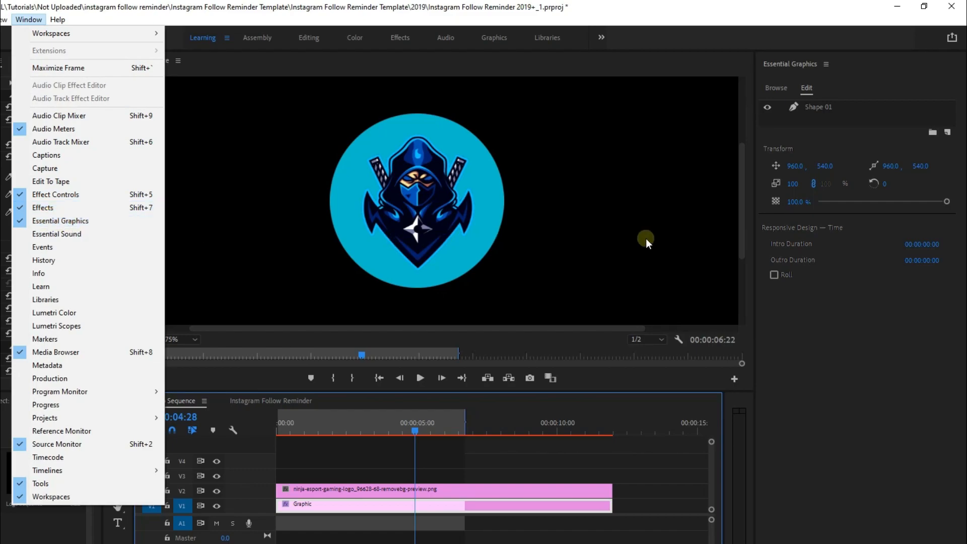
left_click(818, 110)
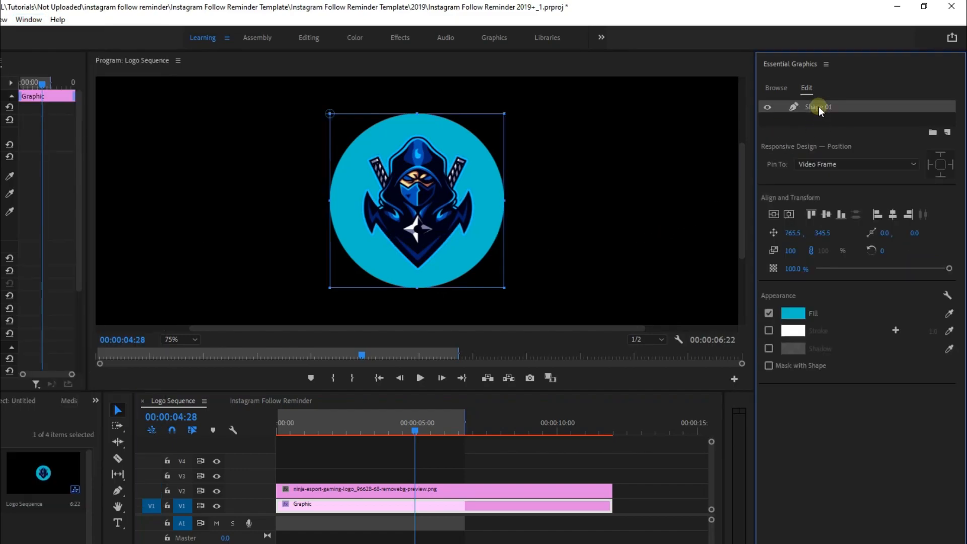
left_click(799, 315)
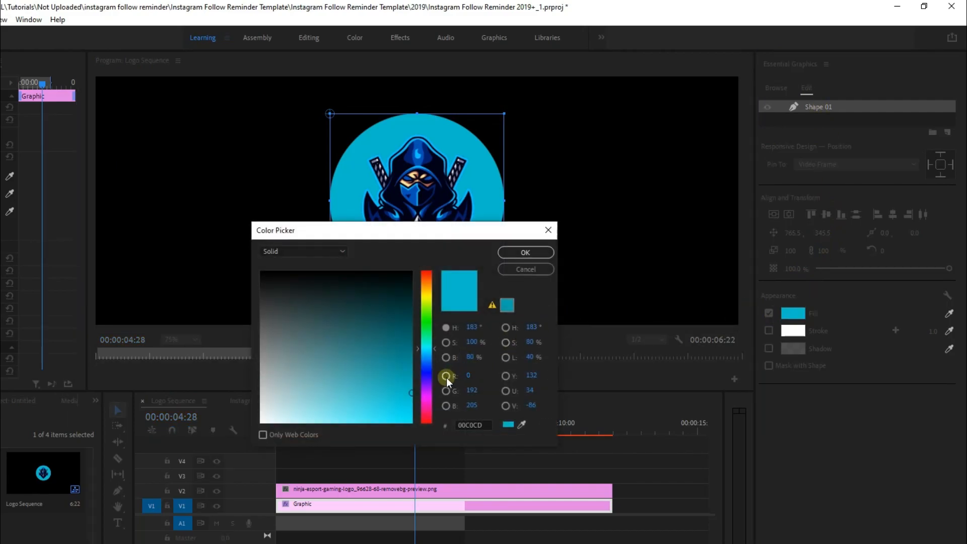
left_click(426, 398)
left_click(405, 410)
left_click(528, 253)
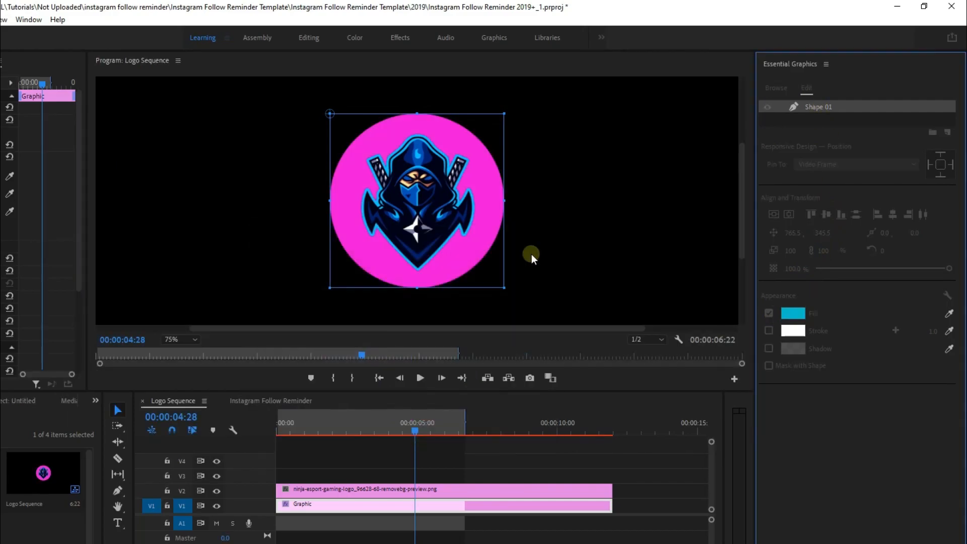
left_click(768, 315)
left_click(767, 314)
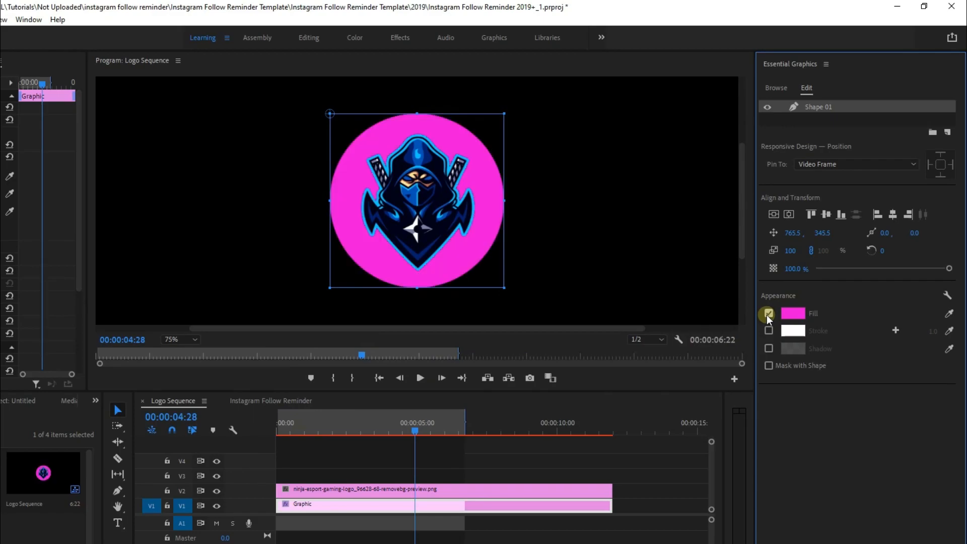
- Set the Name of the Insta Follow Reminder 2019 clip in the Instagram Follow Reminder sequence to "Gamers Arena"
left_click(331, 361)
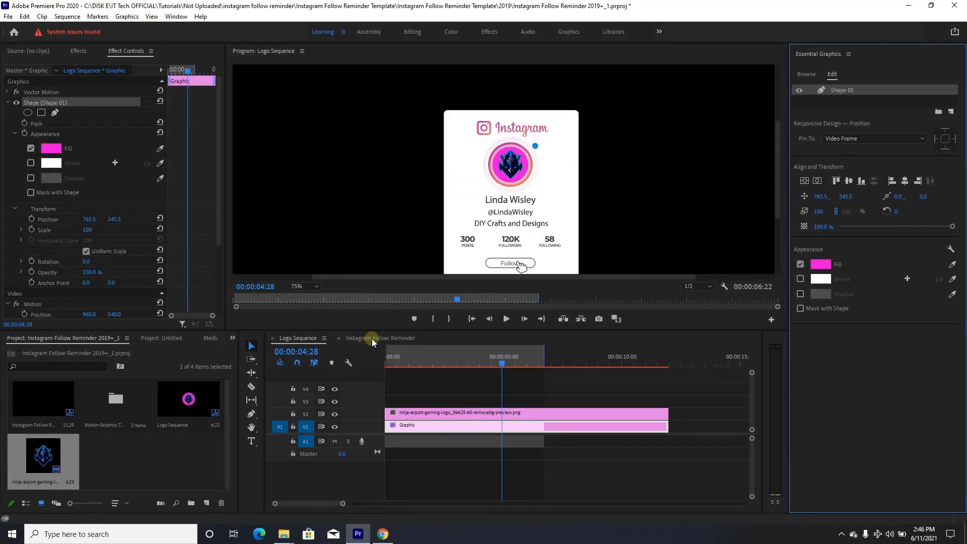
left_click_drag(778, 194, 773, 201)
left_click_drag(772, 201, 778, 204)
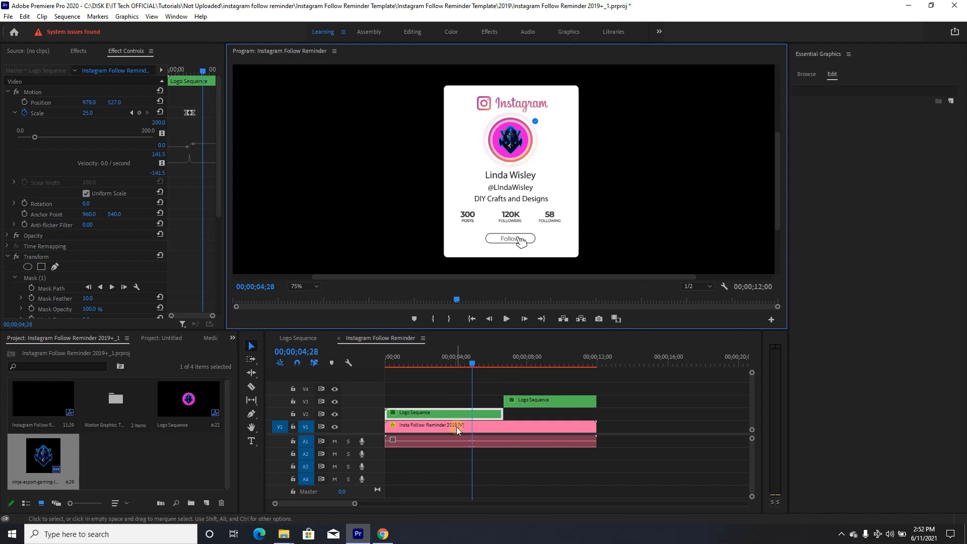
double_click(456, 426)
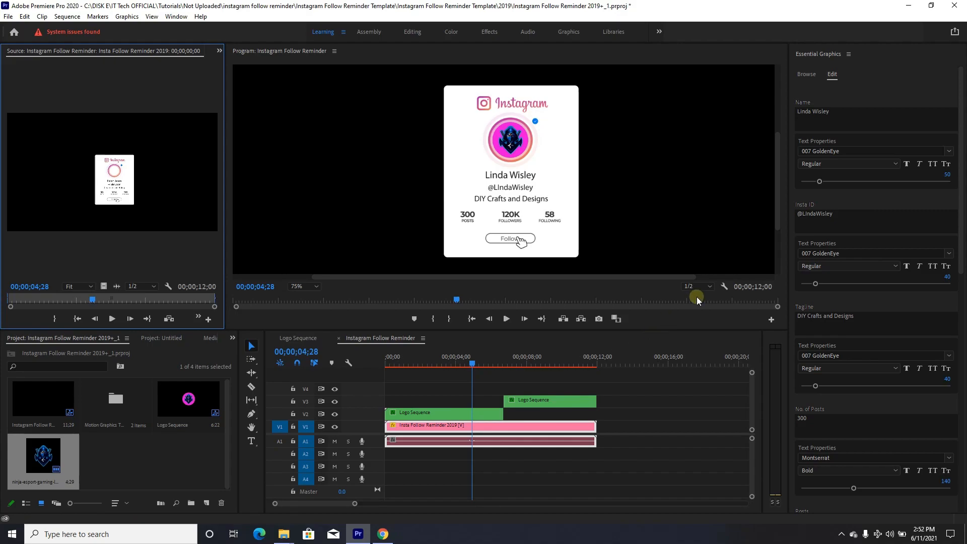
left_click(806, 110)
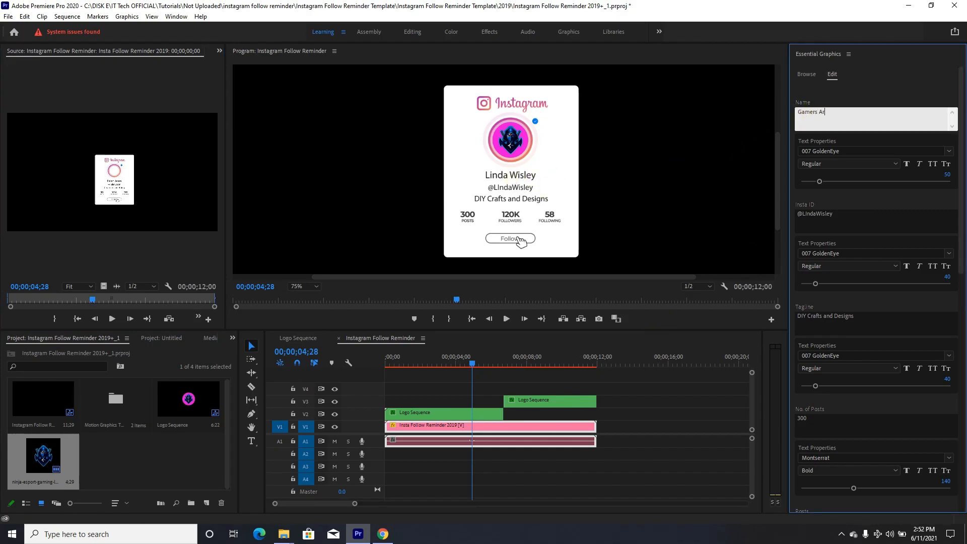
type("Gamers Arena")
left_click(825, 112)
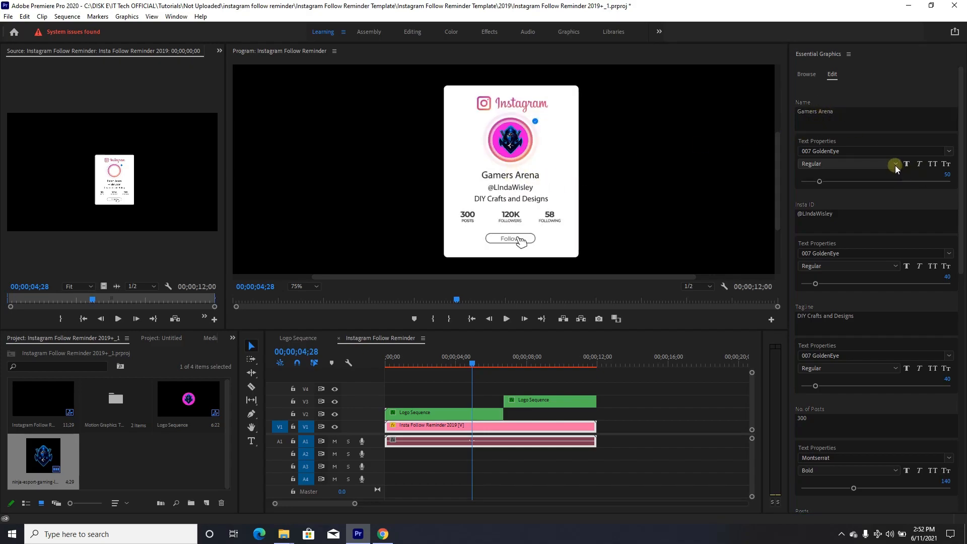
left_click(836, 217)
left_click(837, 218)
key("BackSpace")
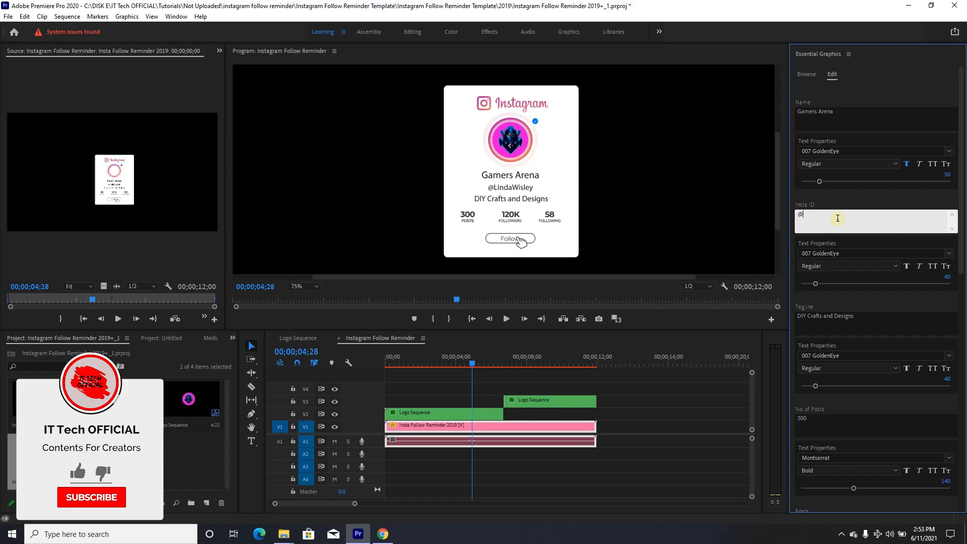
type("@gamersarena")
left_click(851, 314)
key("BackSpace")
left_click(854, 307)
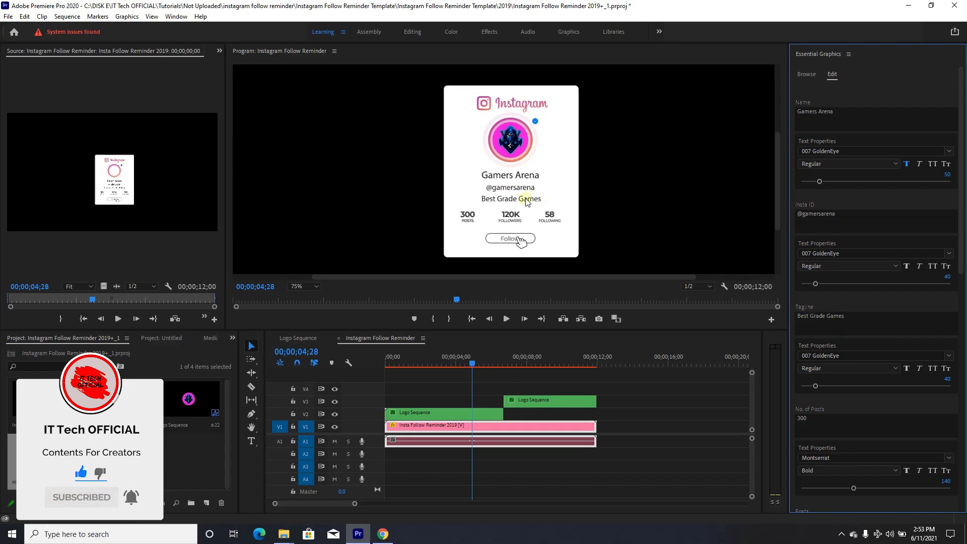
- Examine the template's remaining text fields and the fonts available for the Name text
scroll(856, 391, "down", 2)
scroll(838, 443, "down", 5)
scroll(838, 444, "down", 3)
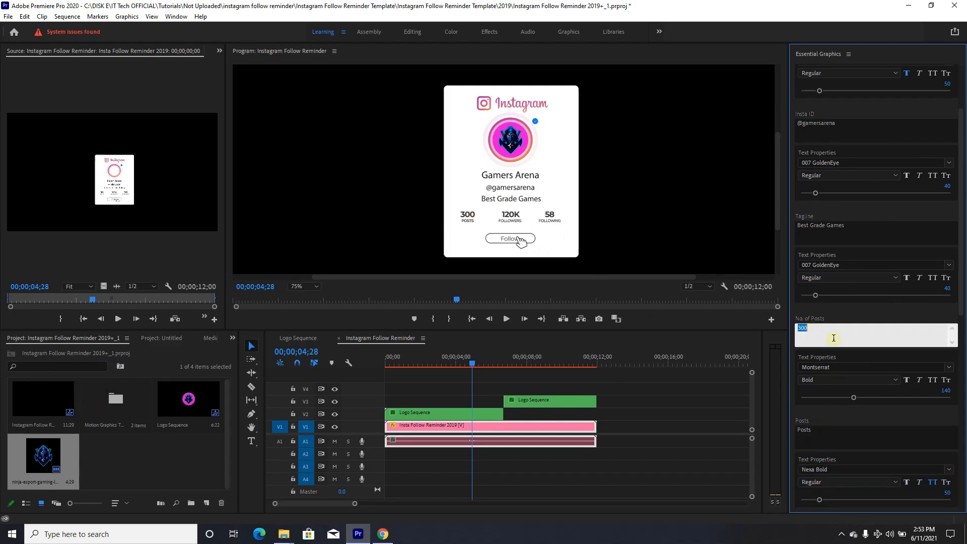
scroll(839, 422, "up", 4)
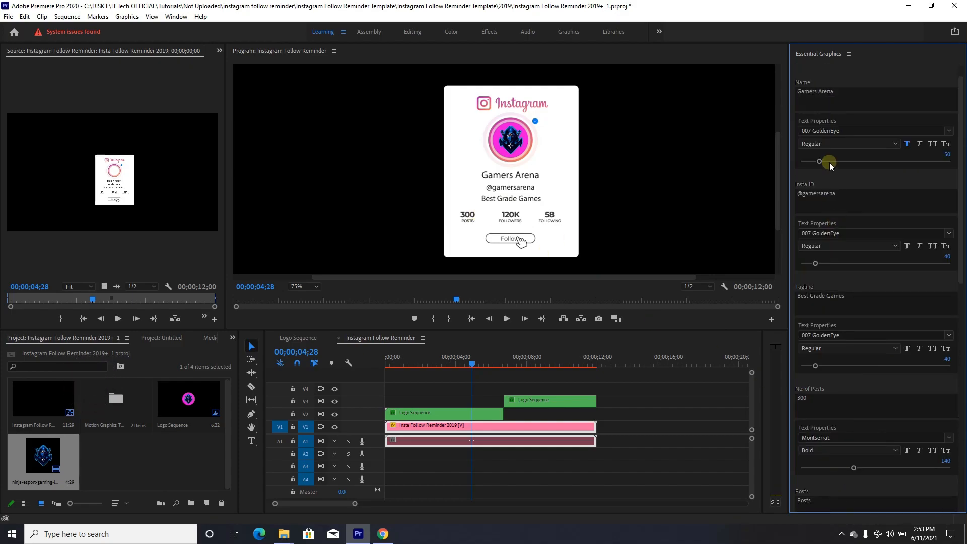
left_click(948, 131)
scroll(886, 169, "down", 6)
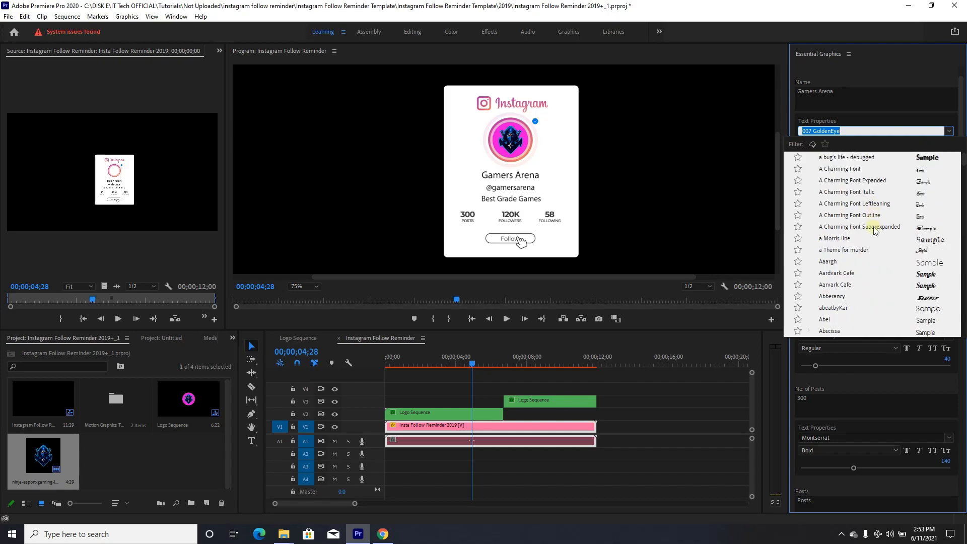
scroll(874, 279, "up", 4)
left_click(881, 76)
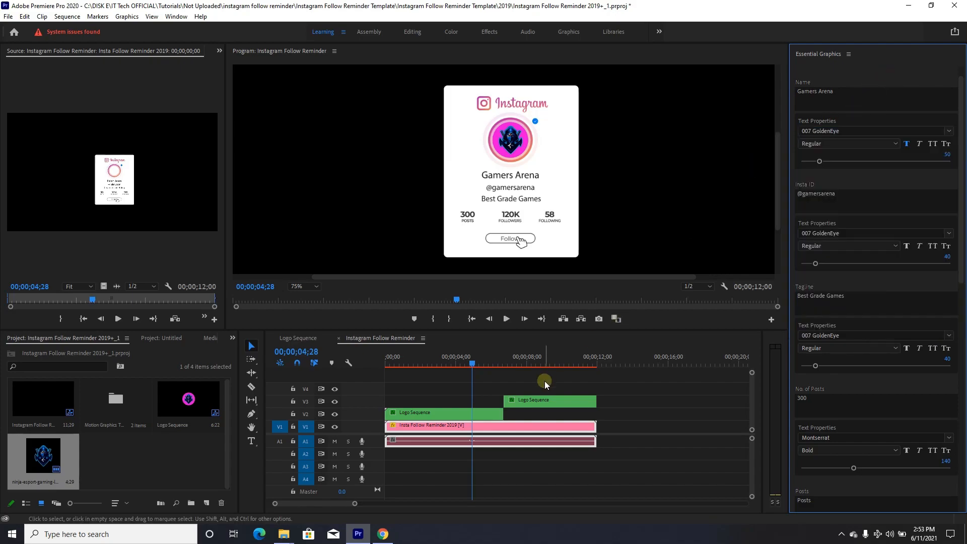
- Return the playhead to the start of the Instagram Follow Reminder sequence and render its video previews
left_click_drag(474, 361, 380, 373)
key("Return")
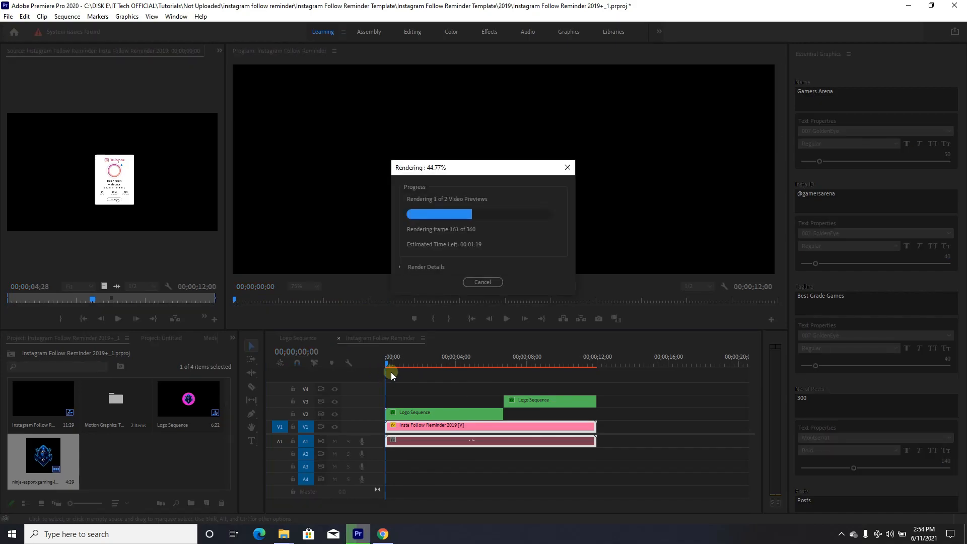
- Fit the Instagram Follow Reminder frame to the program monitor and play the rendered preview
left_click(316, 287)
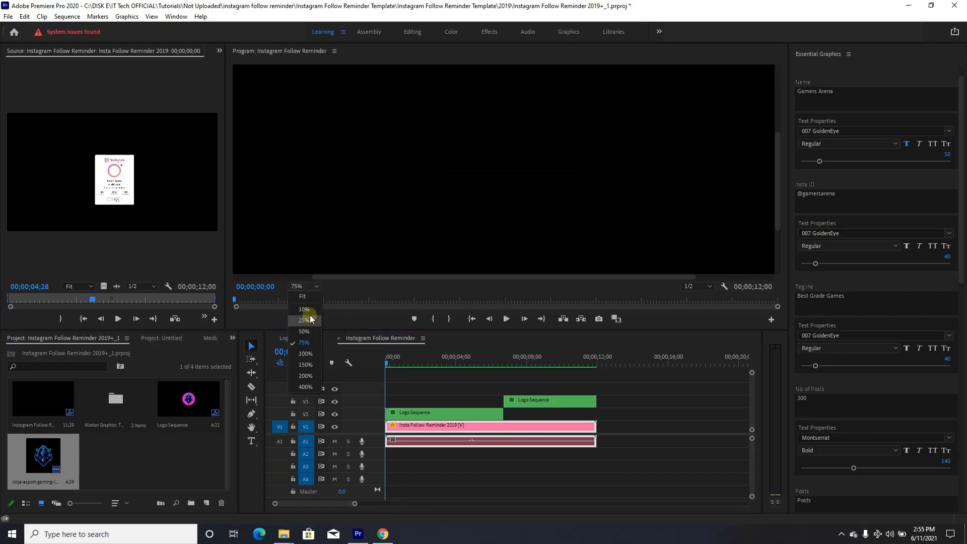
left_click(304, 296)
left_click(507, 318)
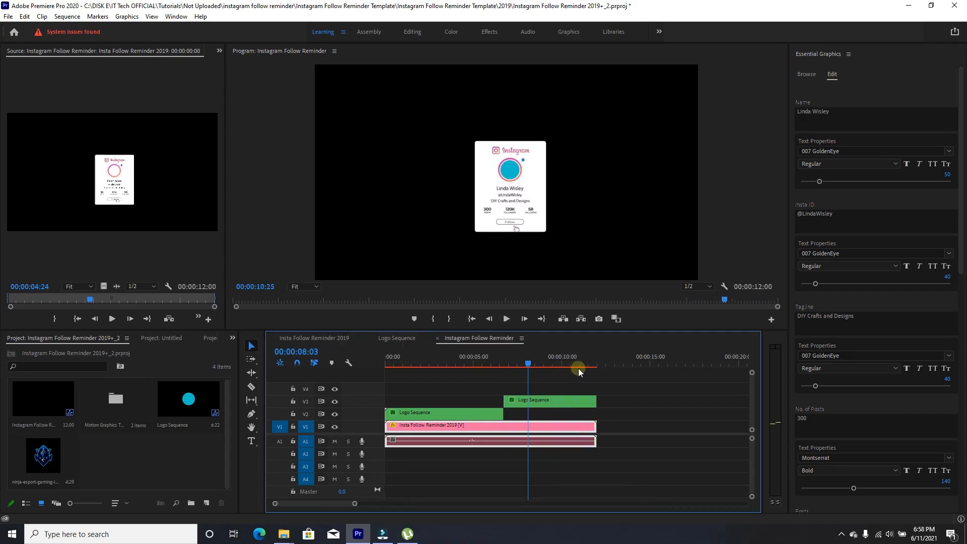
- Display the transparency grid in the program monitor and scrub the end of the sequence to check its transparent background
left_click(584, 368)
left_click_drag(584, 368, 592, 369)
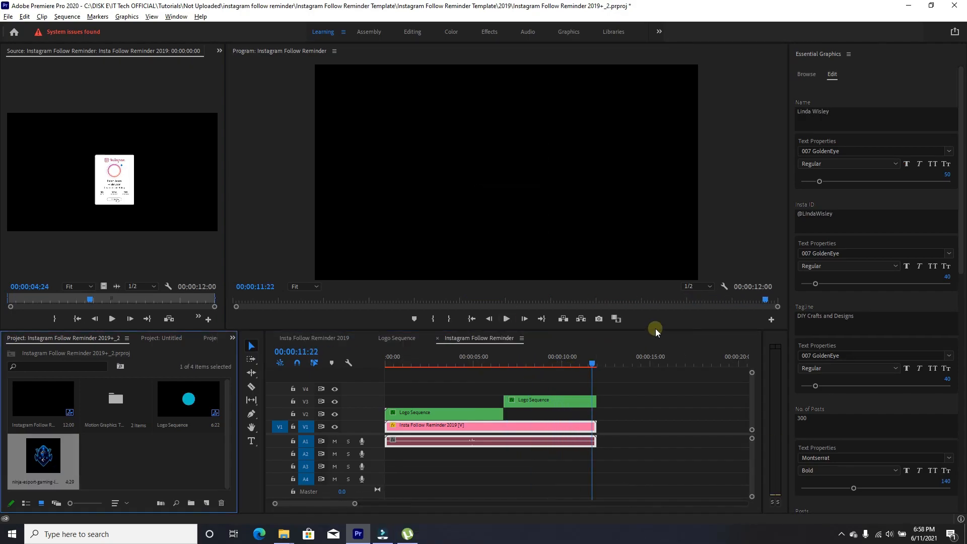
left_click(724, 286)
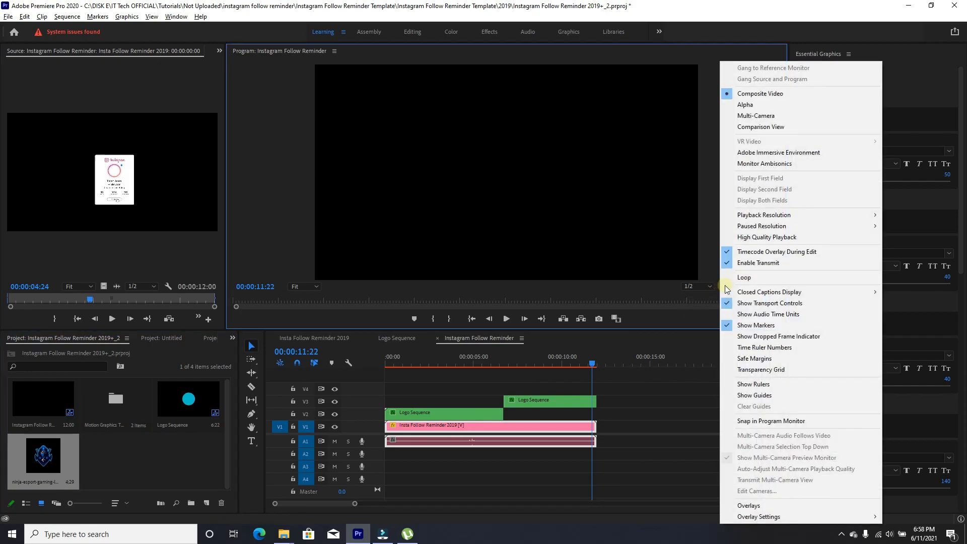
left_click(750, 370)
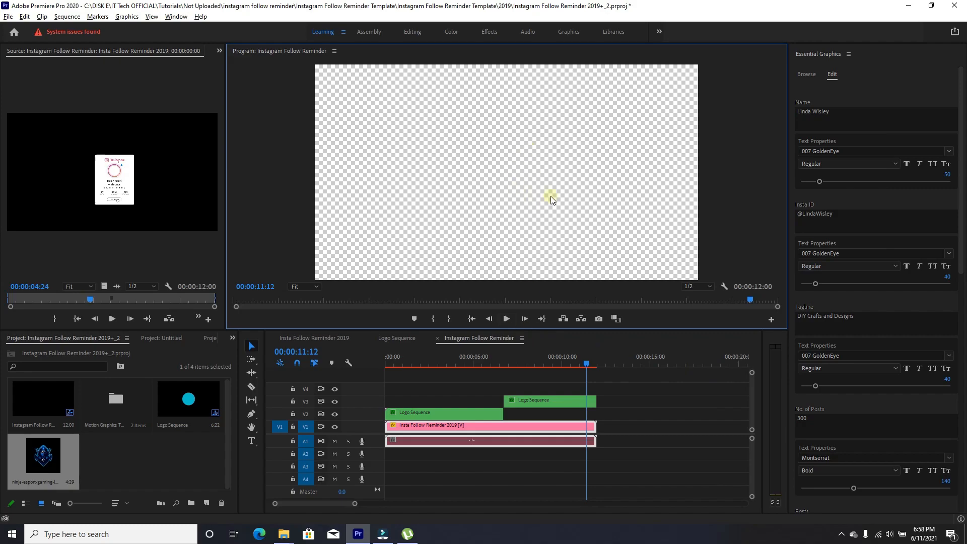
left_click_drag(586, 362, 549, 363)
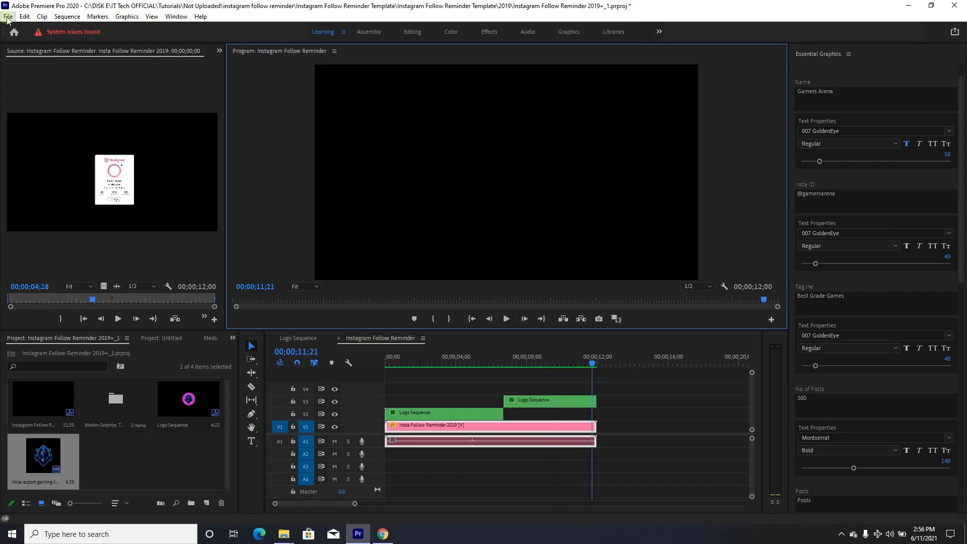
- Open the media export settings for the Instagram Follow Reminder sequence and set the format to QuickTime
left_click(8, 17)
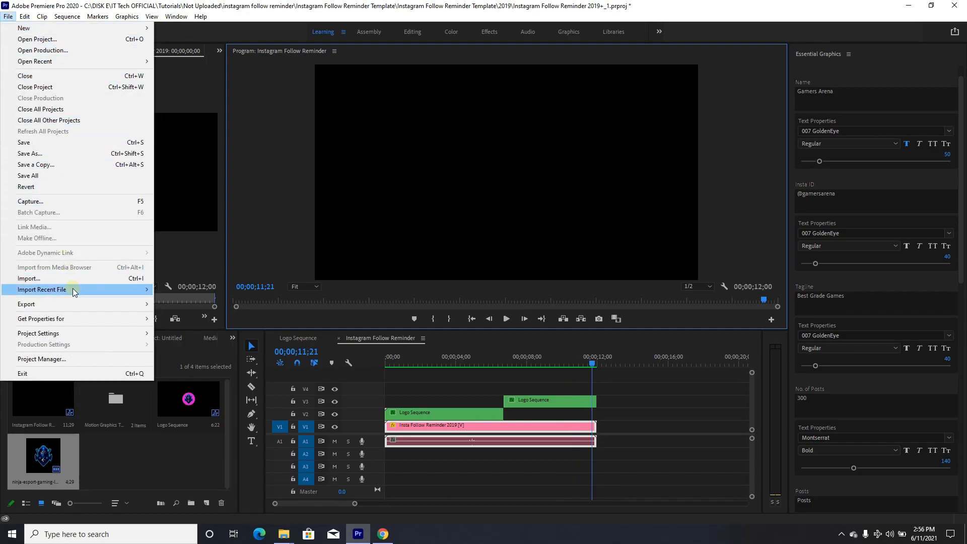
mouse_move(74, 304)
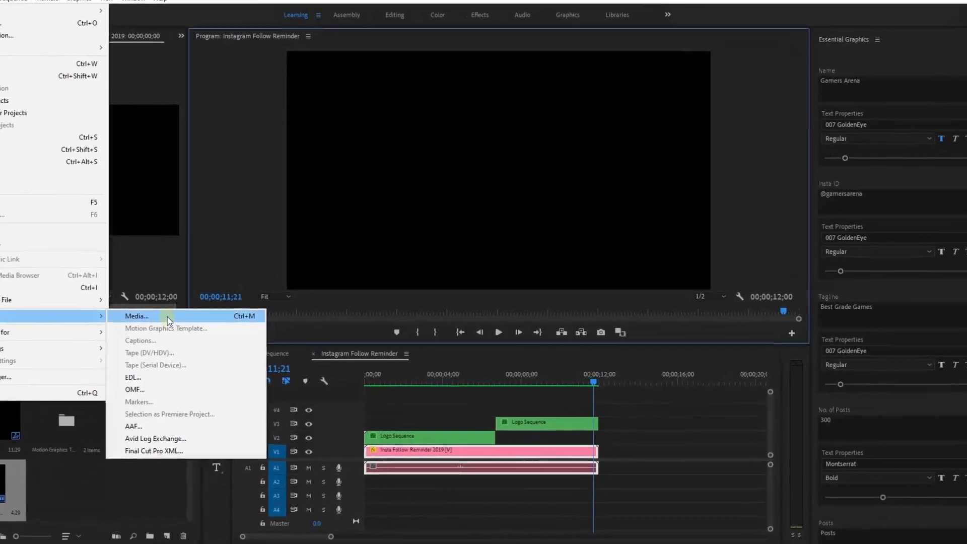
left_click(184, 305)
left_click(653, 90)
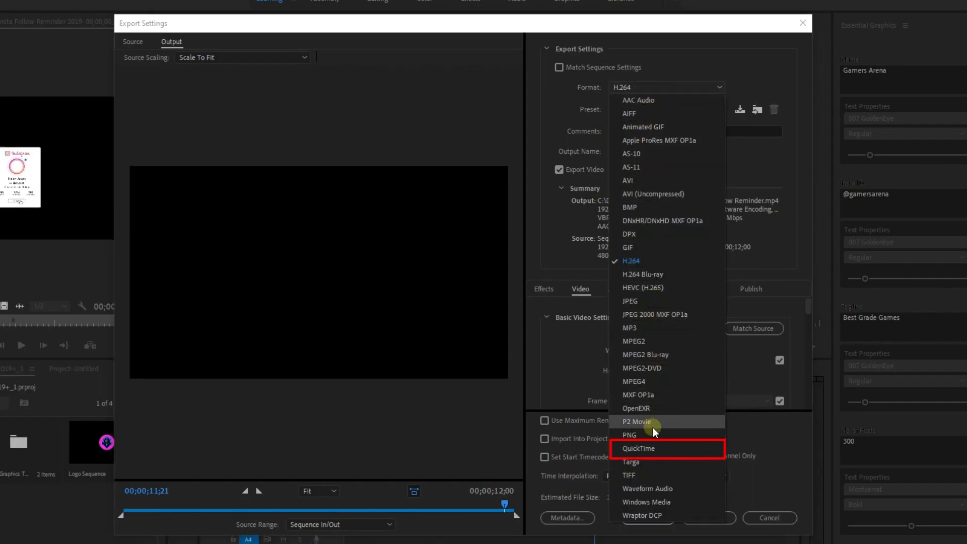
left_click(645, 448)
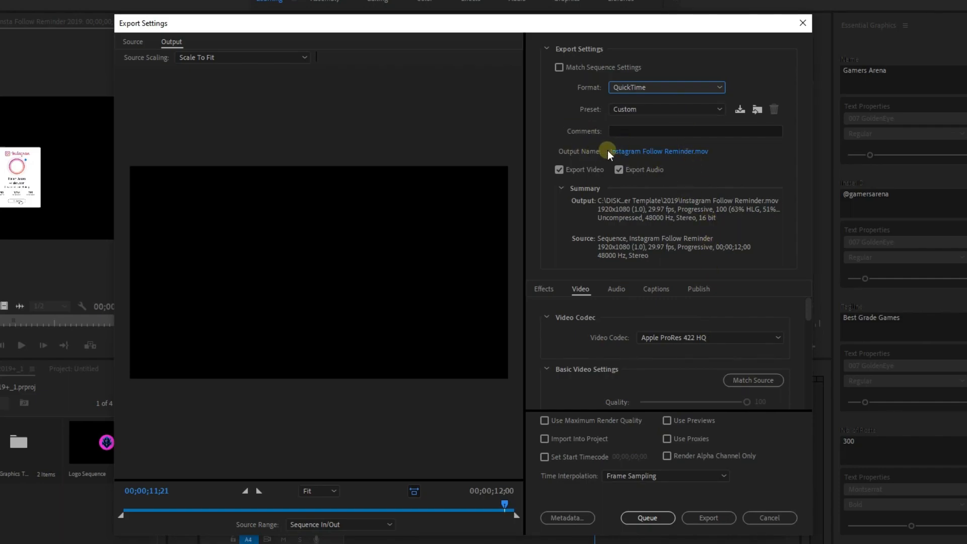
- Check the export's output file name and save folder, leaving them as they are
left_click(621, 152)
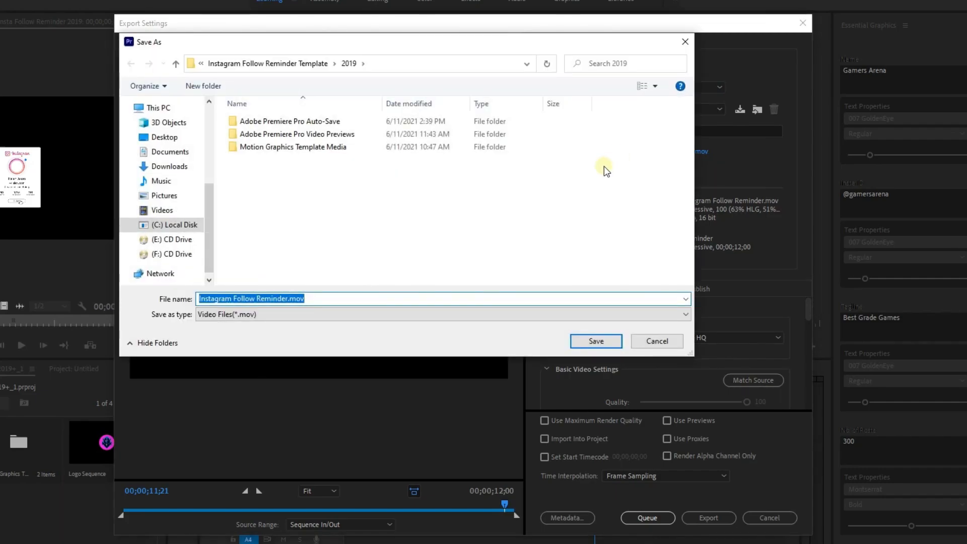
left_click(603, 166)
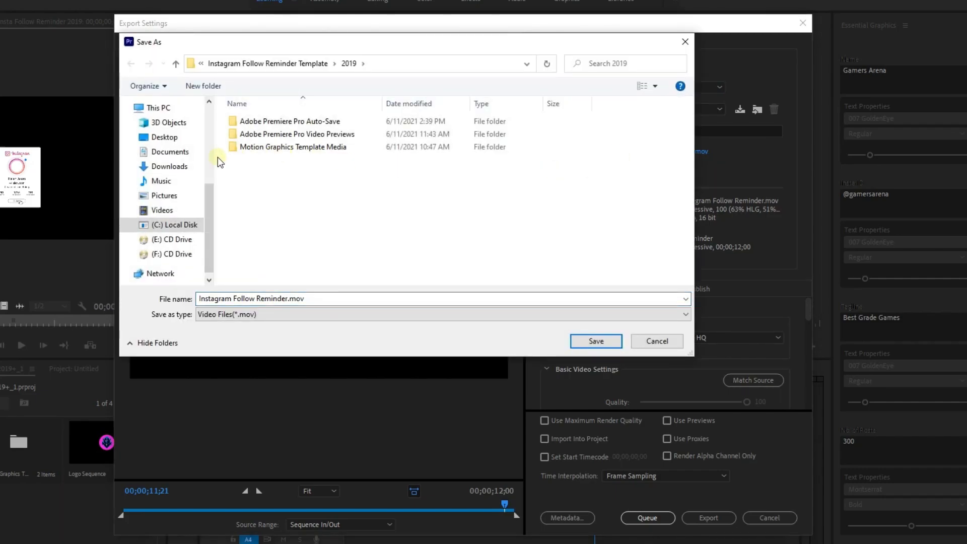
left_click(636, 340)
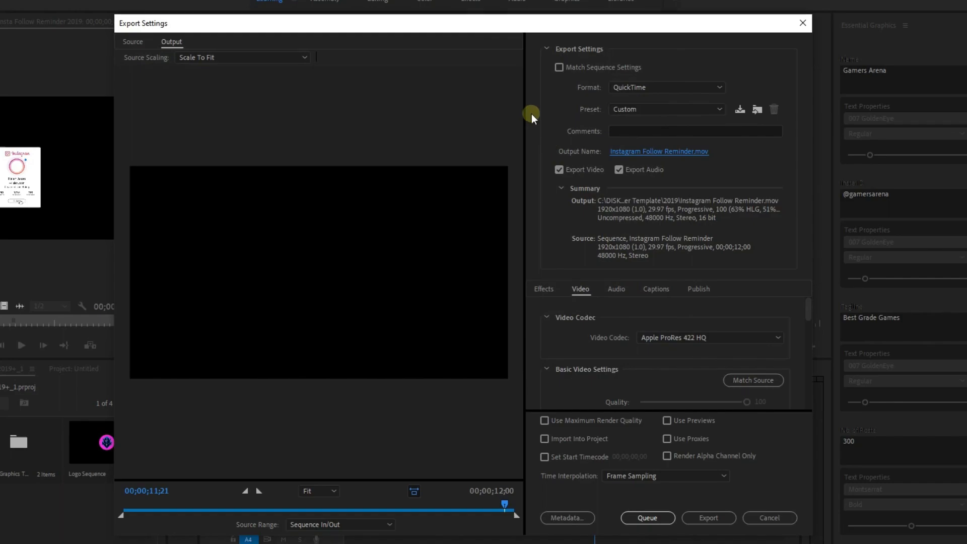
- Set the export's video codec to Animation
left_click(549, 47)
left_click(688, 120)
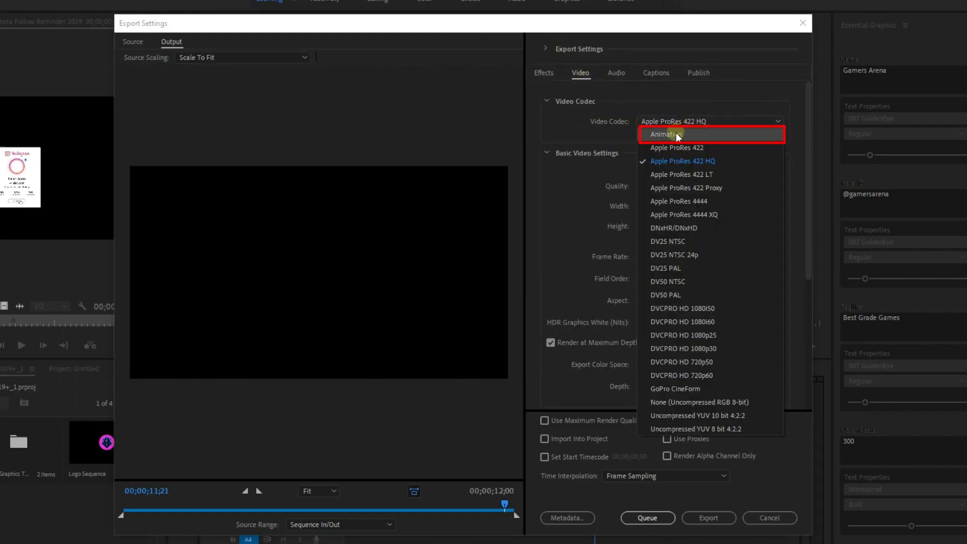
left_click(676, 133)
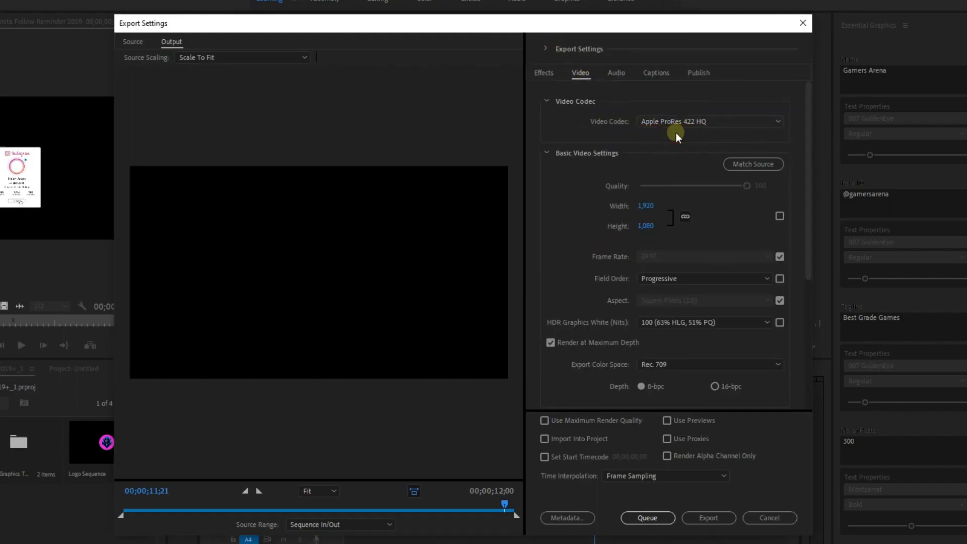
- Match the basic video settings to the source and set the depth to 8-bpc + alpha
left_click(759, 162)
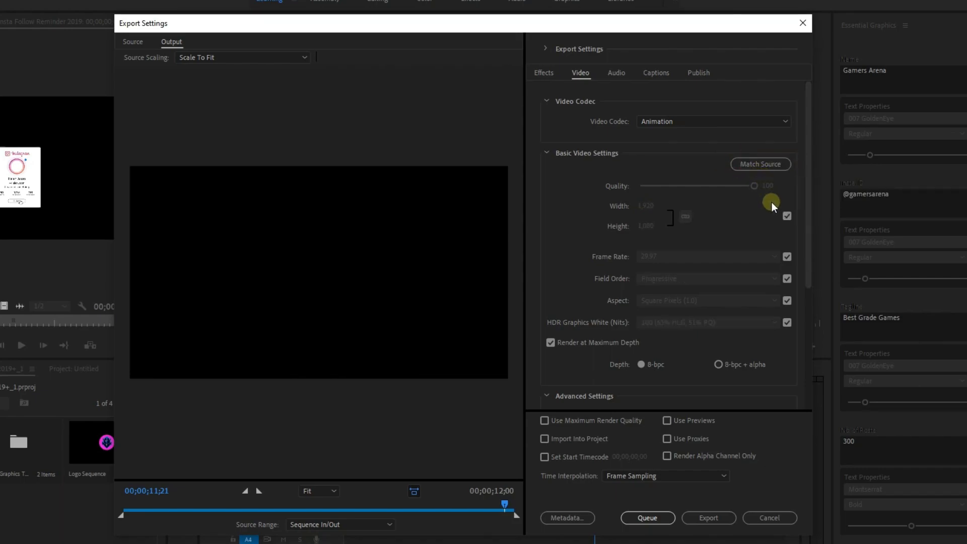
scroll(771, 201, "down", 3)
left_click(721, 265)
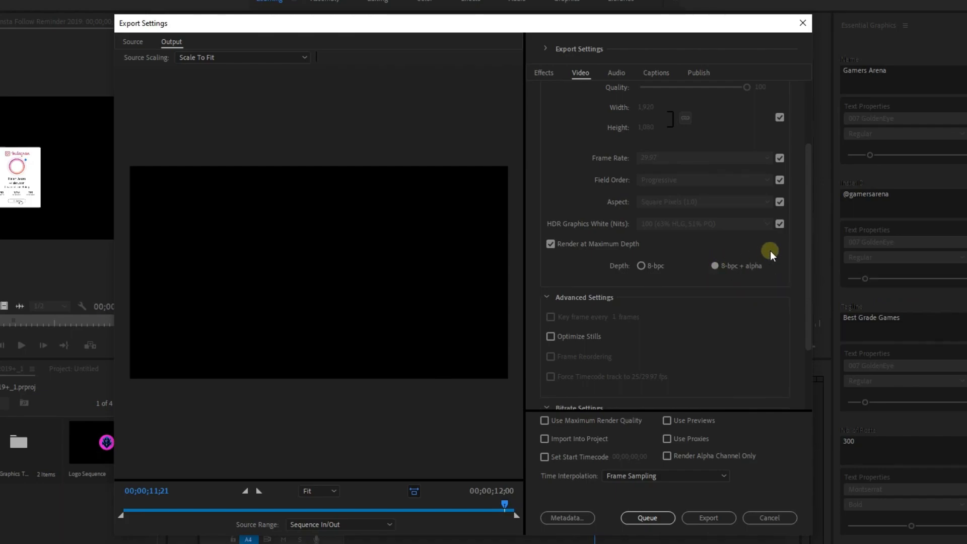
- Enable Use Maximum Render Quality and export the sequence
left_click_drag(809, 248, 808, 307)
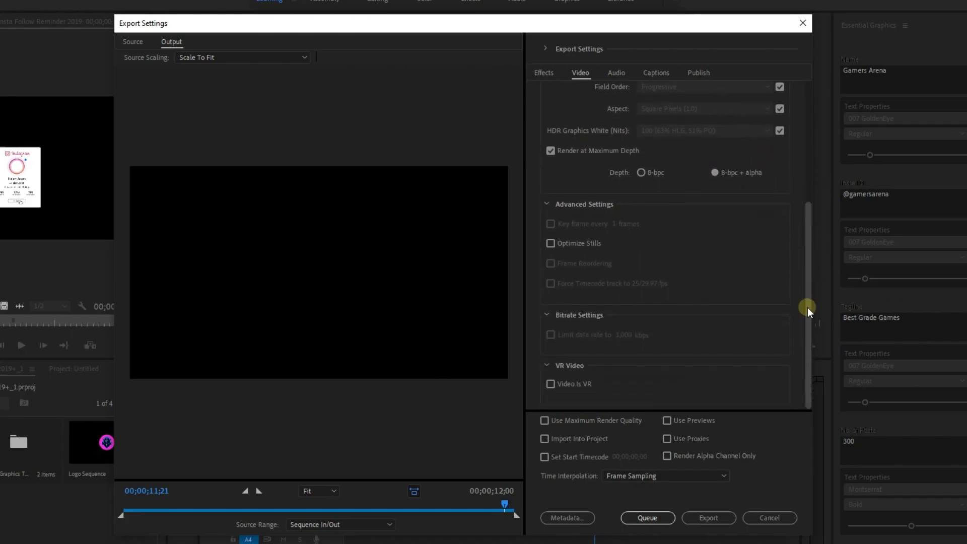
left_click(616, 418)
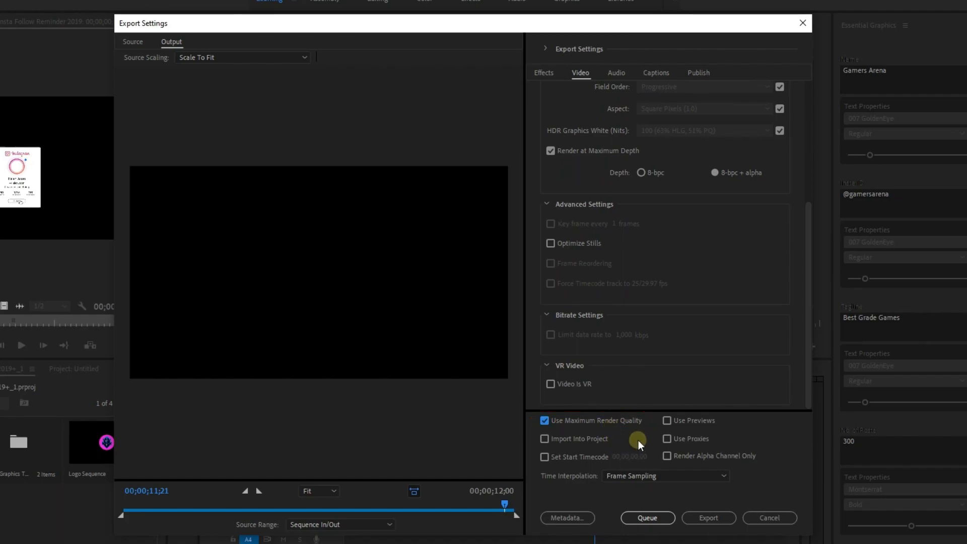
left_click(708, 518)
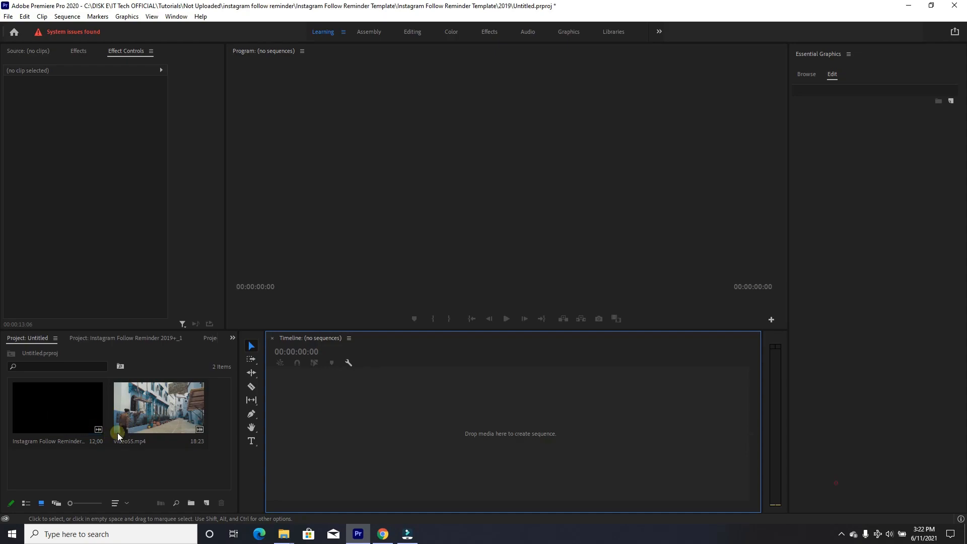
- In the Untitled project, overlay Instagram Follow Reminder.mov on V2 just after the start of a new video55.mp4 sequence and play the result
left_click_drag(192, 405, 308, 429)
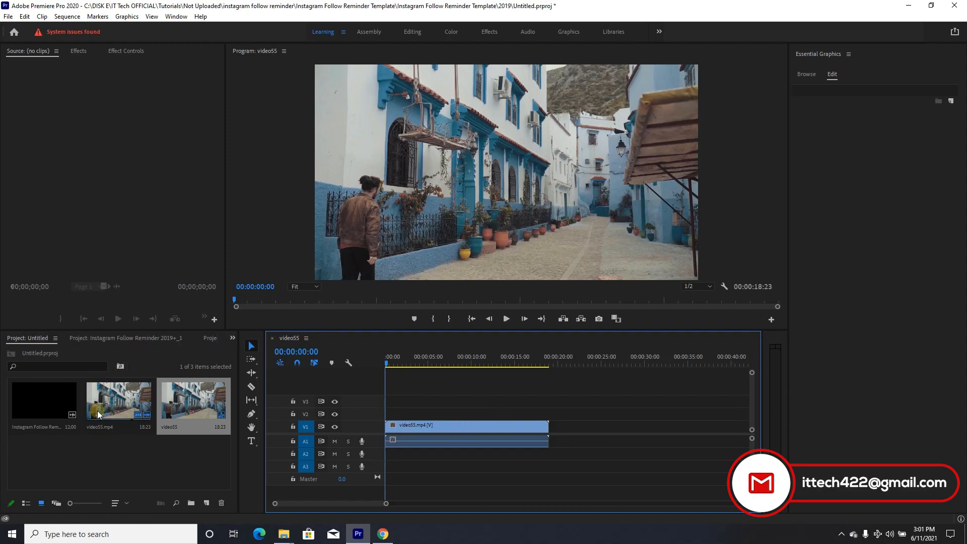
left_click_drag(54, 410, 401, 414)
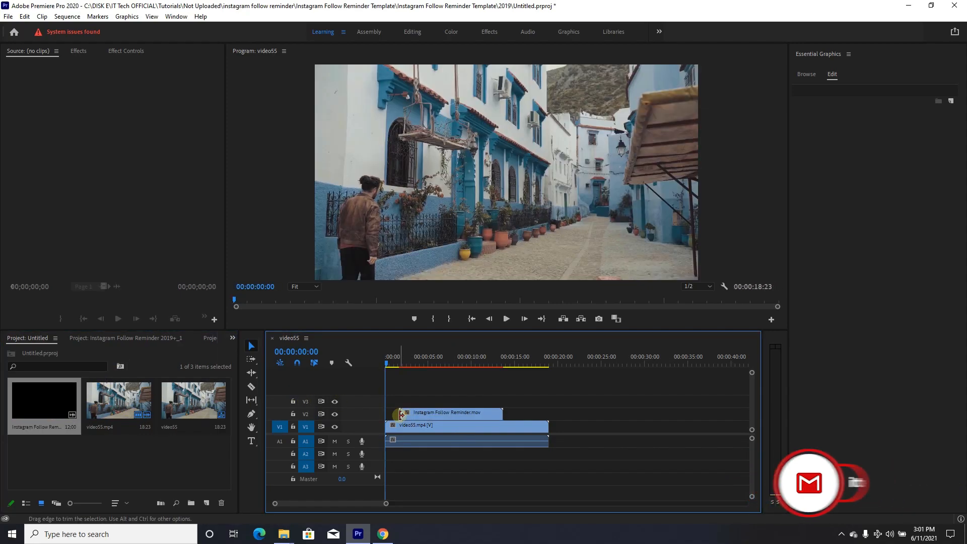
left_click(506, 317)
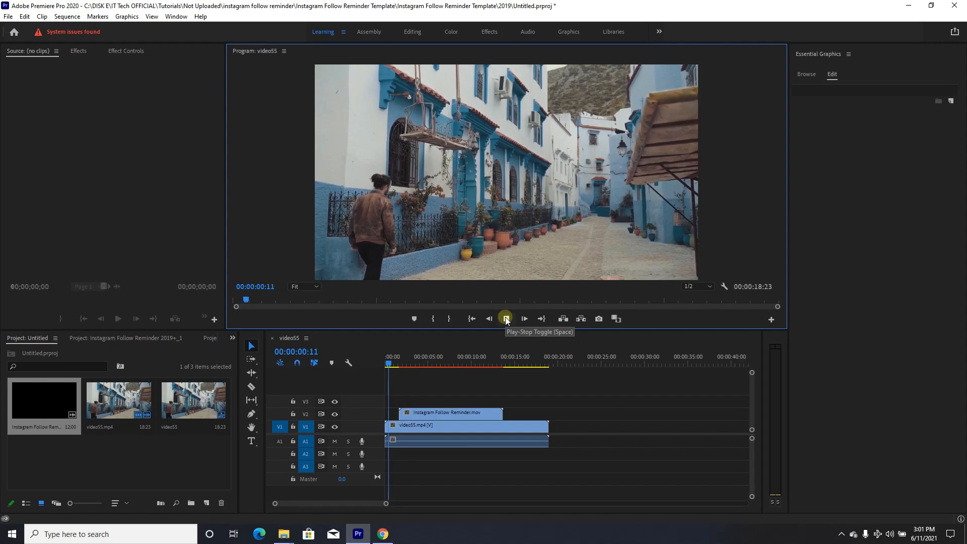